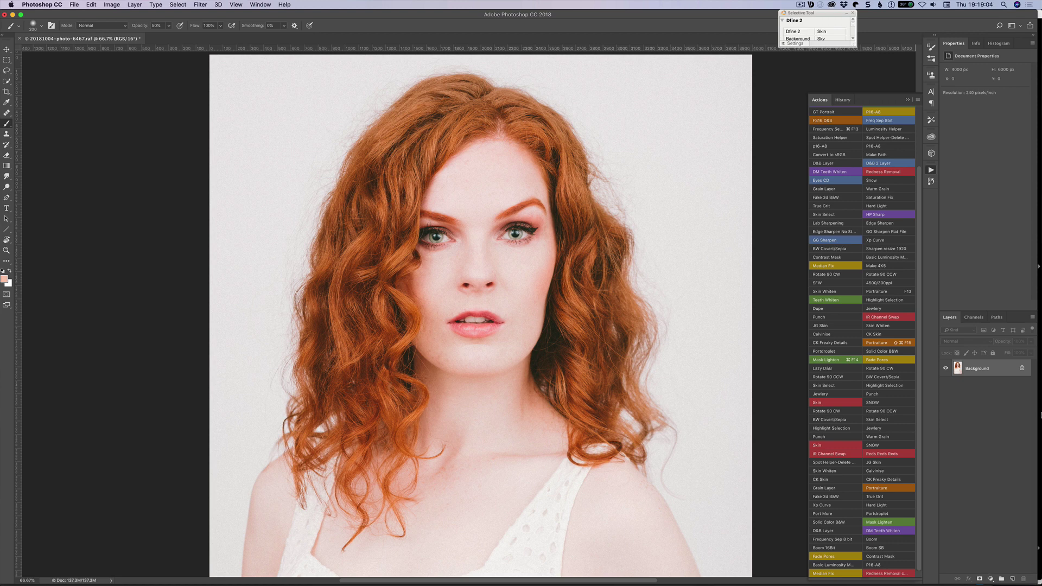
# Add a Curves adjustment layer above the Background from the Layers panel's adjustment menu.
pyautogui.click(990, 580)
pyautogui.click(990, 580)
pyautogui.click(990, 579)
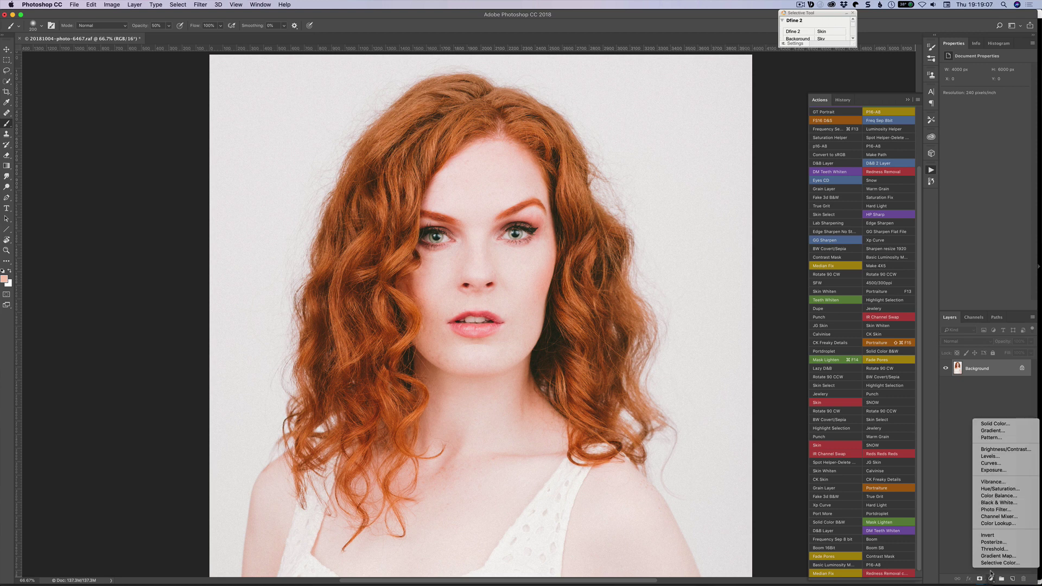
pyautogui.click(1006, 468)
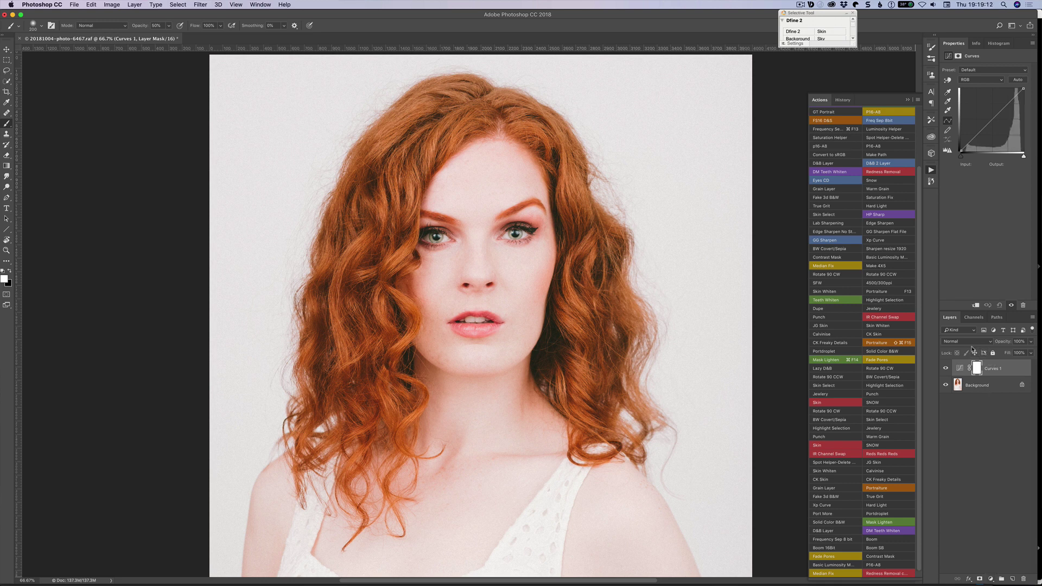
# Set the Curves 1 layer's blend mode to Overlay, briefly trying Soft Light first.
pyautogui.click(969, 342)
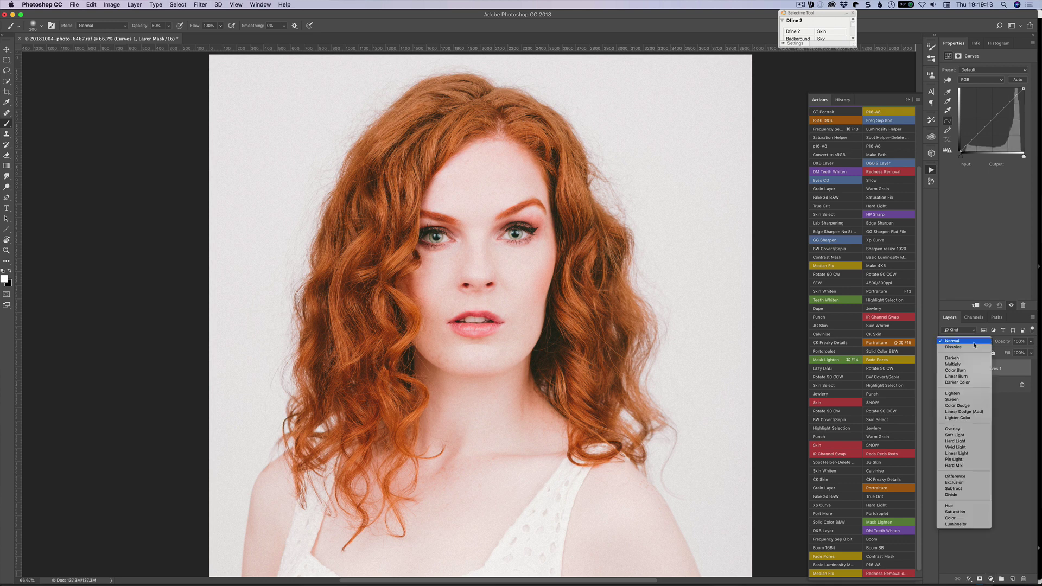
pyautogui.click(961, 428)
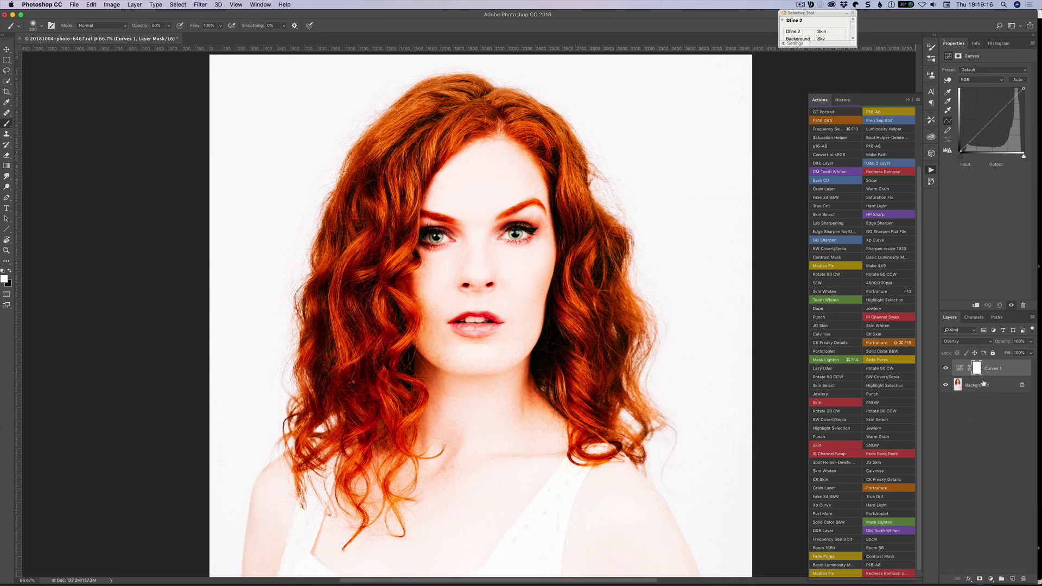
pyautogui.click(972, 342)
pyautogui.click(965, 350)
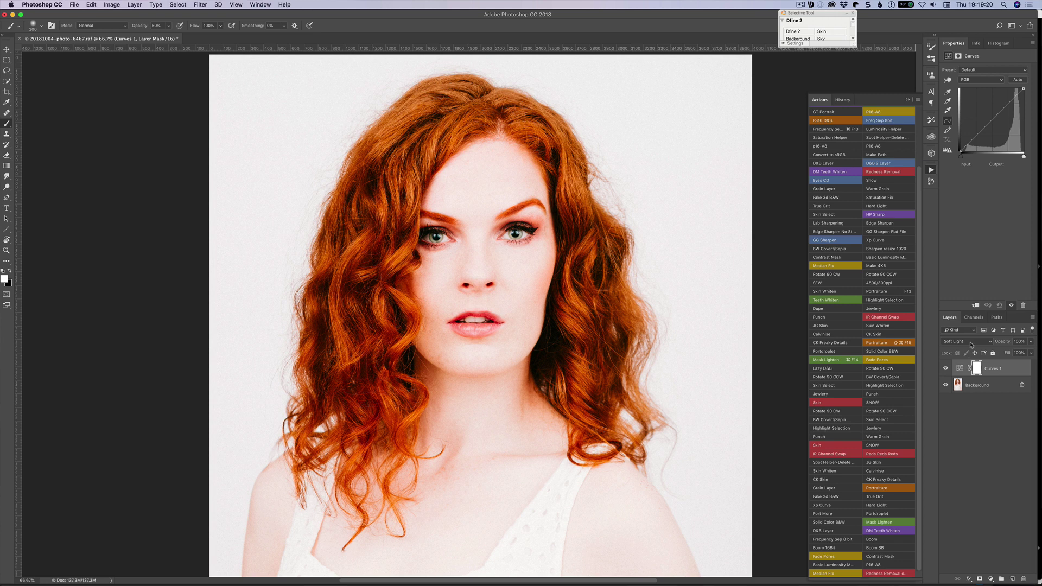
pyautogui.click(970, 342)
pyautogui.click(977, 335)
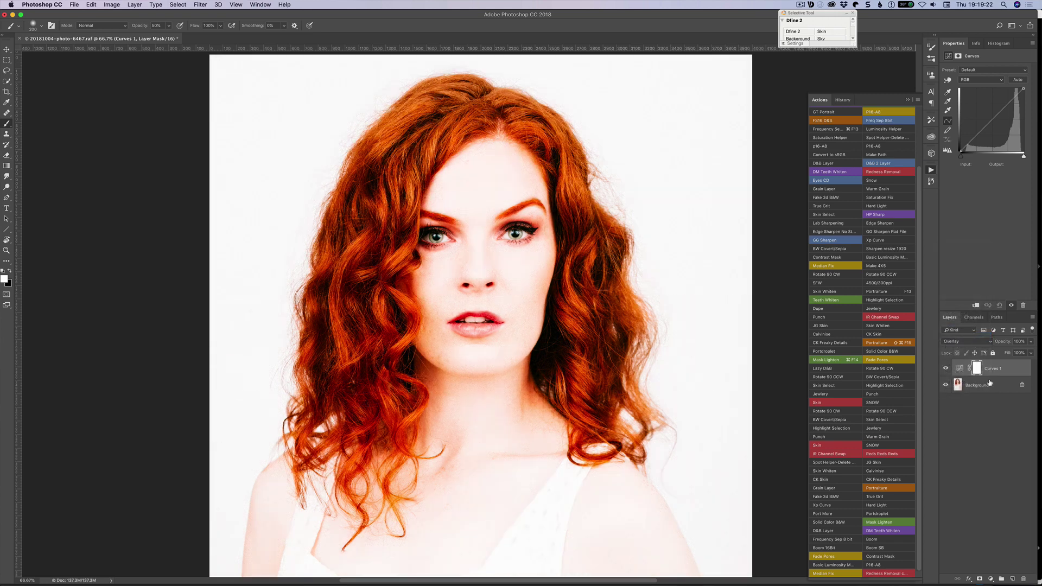
# Invert the Curves 1 layer mask to black with Cmd+I, hiding the Overlay effect.
pyautogui.press('super')
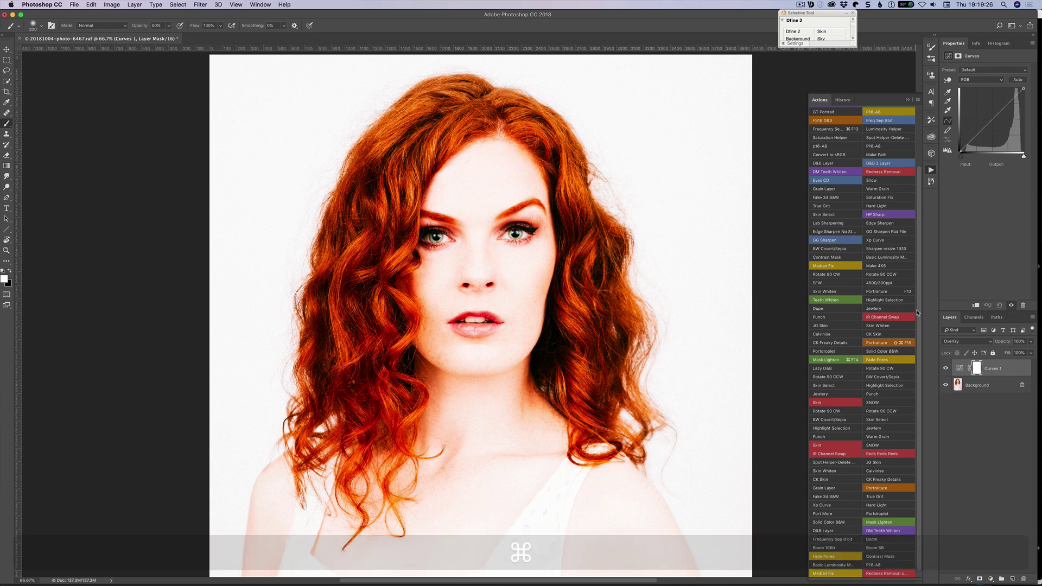
pyautogui.press('super+i')
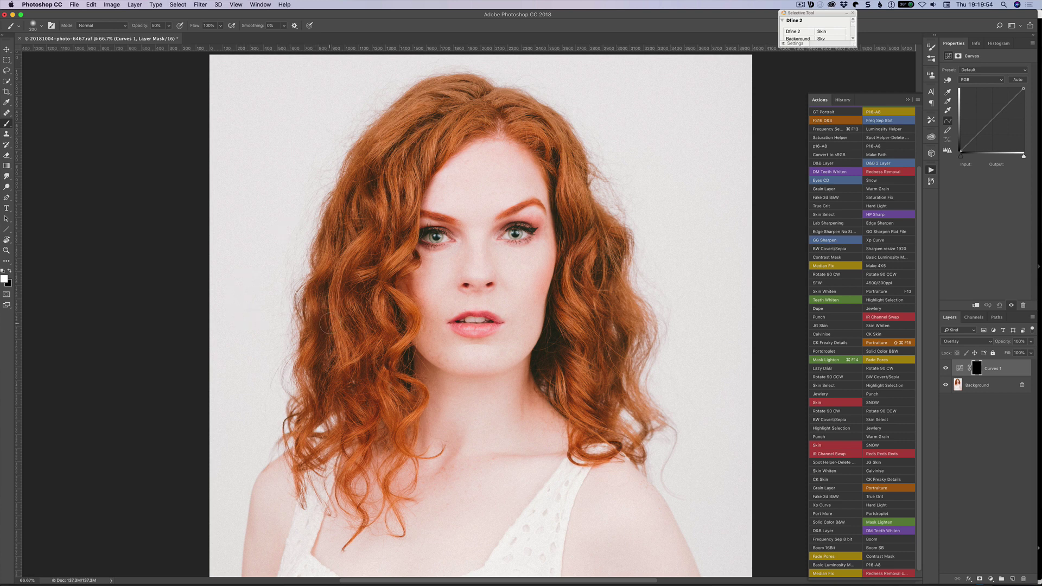
# Paint white on the Curves mask over the left hair, crown and right side, then shrink the brush.
pyautogui.moveTo(328, 332)
pyautogui.mouseDown()
pyautogui.moveTo(373, 217)
pyautogui.moveTo(376, 196)
pyautogui.moveTo(358, 203)
pyautogui.moveTo(363, 185)
pyautogui.moveTo(434, 106)
pyautogui.moveTo(426, 93)
pyautogui.moveTo(396, 107)
pyautogui.moveTo(427, 130)
pyautogui.moveTo(390, 184)
pyautogui.mouseUp()
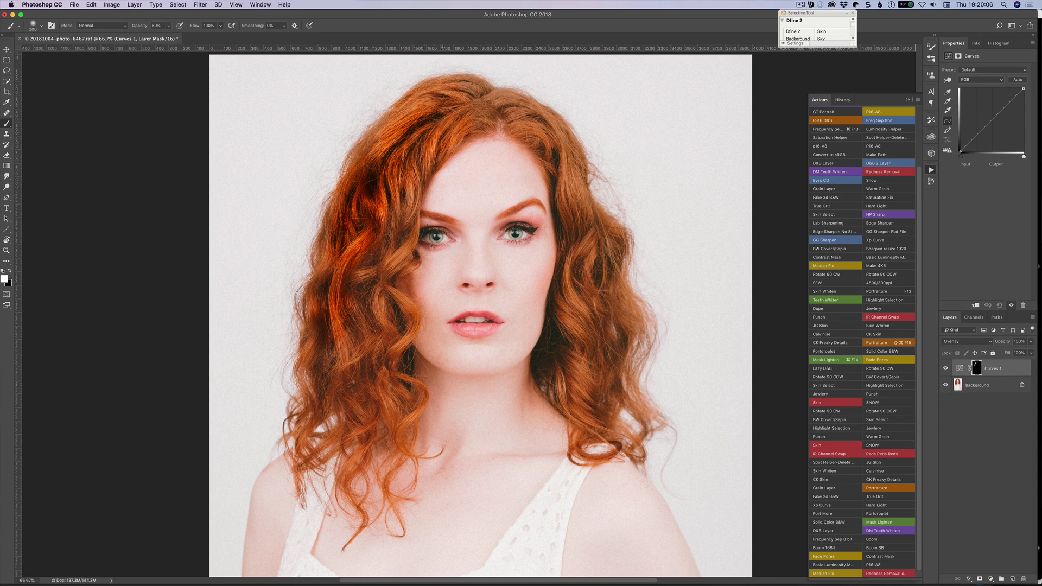
pyautogui.moveTo(391, 118)
pyautogui.mouseDown()
pyautogui.moveTo(364, 170)
pyautogui.moveTo(390, 214)
pyautogui.moveTo(382, 270)
pyautogui.moveTo(395, 348)
pyautogui.moveTo(377, 383)
pyautogui.moveTo(397, 429)
pyautogui.moveTo(338, 365)
pyautogui.moveTo(329, 392)
pyautogui.moveTo(315, 365)
pyautogui.moveTo(310, 343)
pyautogui.moveTo(328, 326)
pyautogui.moveTo(314, 297)
pyautogui.moveTo(337, 225)
pyautogui.mouseUp()
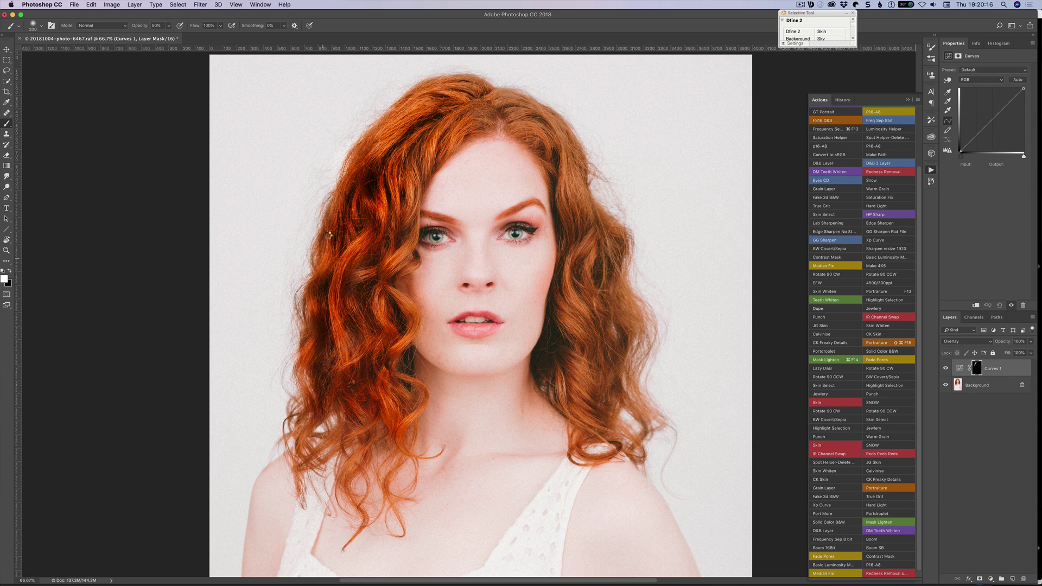
pyautogui.moveTo(454, 108)
pyautogui.mouseDown()
pyautogui.moveTo(534, 124)
pyautogui.moveTo(581, 210)
pyautogui.moveTo(566, 320)
pyautogui.moveTo(580, 342)
pyautogui.moveTo(562, 357)
pyautogui.moveTo(573, 391)
pyautogui.moveTo(597, 394)
pyautogui.moveTo(587, 413)
pyautogui.moveTo(630, 334)
pyautogui.moveTo(607, 360)
pyautogui.moveTo(615, 341)
pyautogui.moveTo(603, 338)
pyautogui.moveTo(599, 349)
pyautogui.moveTo(636, 323)
pyautogui.moveTo(651, 294)
pyautogui.moveTo(655, 262)
pyautogui.moveTo(626, 292)
pyautogui.moveTo(627, 259)
pyautogui.moveTo(604, 280)
pyautogui.moveTo(578, 132)
pyautogui.moveTo(567, 143)
pyautogui.moveTo(551, 112)
pyautogui.moveTo(527, 126)
pyautogui.moveTo(501, 95)
pyautogui.moveTo(433, 127)
pyautogui.moveTo(394, 108)
pyautogui.moveTo(437, 87)
pyautogui.moveTo(368, 147)
pyautogui.moveTo(313, 241)
pyautogui.moveTo(316, 332)
pyautogui.moveTo(330, 363)
pyautogui.moveTo(293, 424)
pyautogui.moveTo(321, 408)
pyautogui.moveTo(309, 430)
pyautogui.moveTo(315, 405)
pyautogui.moveTo(355, 382)
pyautogui.moveTo(381, 422)
pyautogui.moveTo(386, 401)
pyautogui.moveTo(383, 423)
pyautogui.mouseUp()
pyautogui.press('[')
pyautogui.press('[')
pyautogui.press('[')
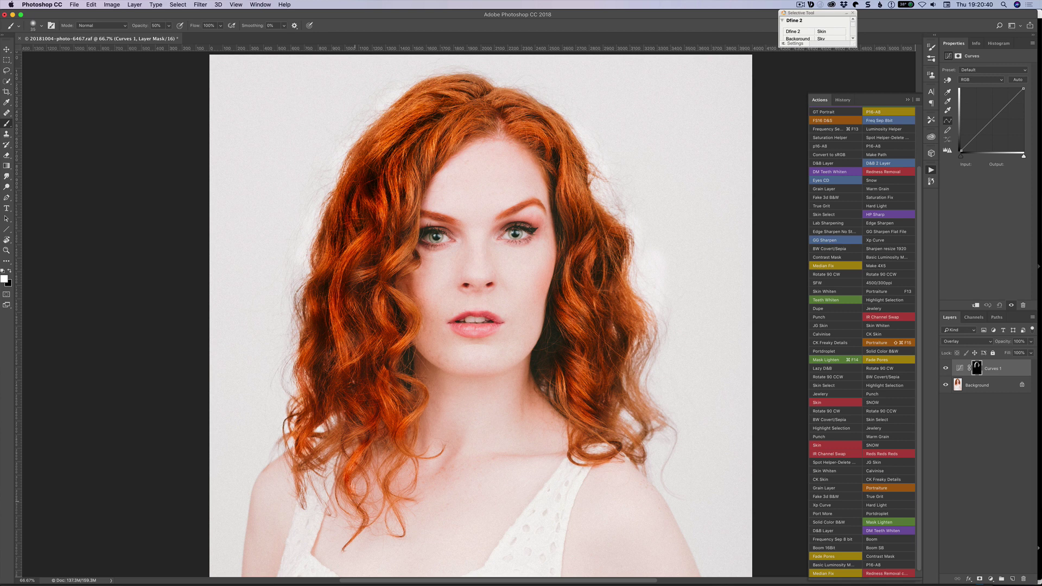
# Paint white on the mask along a thin hair strand near the curl tips.
pyautogui.moveTo(362, 522); pyautogui.dragTo(349, 544)
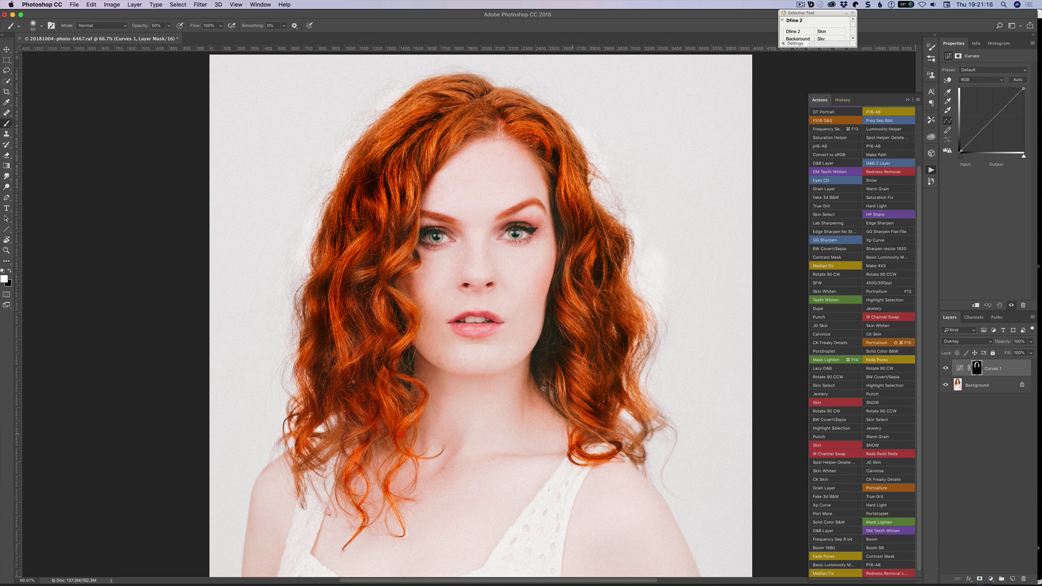
# Enlarge the brush, toggle Quick Mask off, and show the Curves 1 mask properties (Density 100%, Feather 0.0 px).
pyautogui.press(']')
pyautogui.press(']')
pyautogui.press(']')
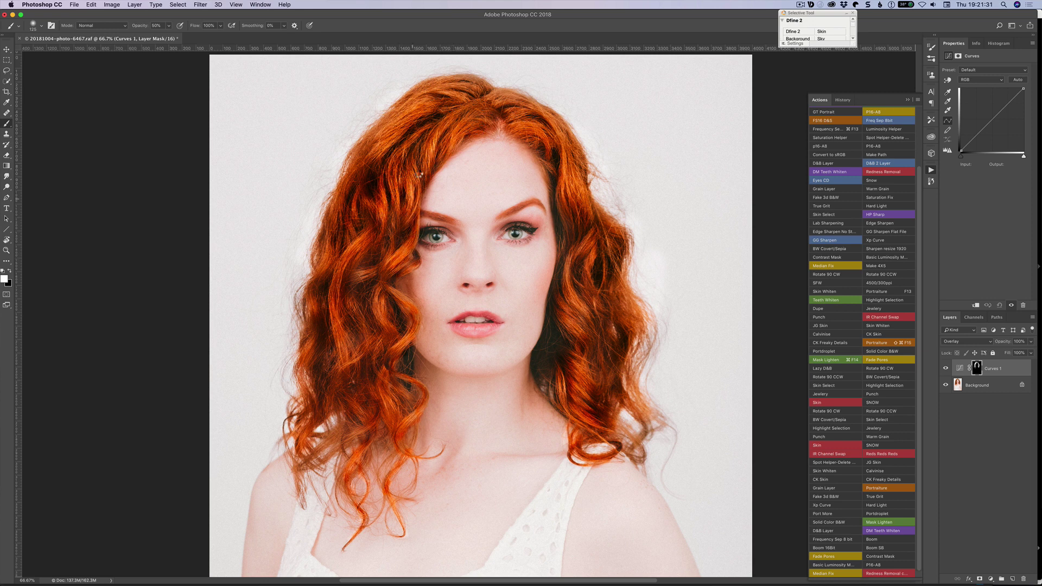
pyautogui.press('q')
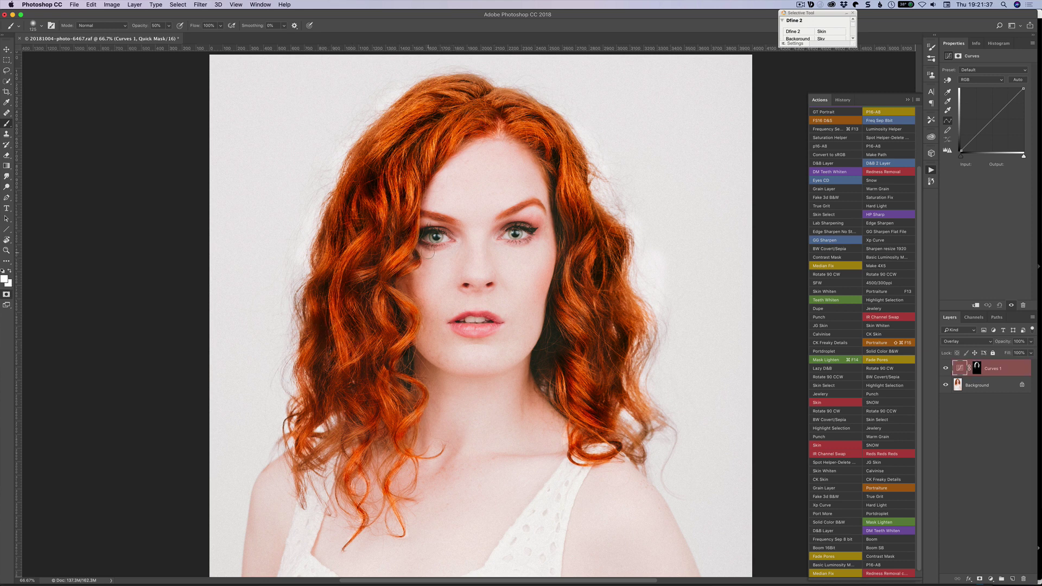
pyautogui.press('q')
pyautogui.click(977, 368)
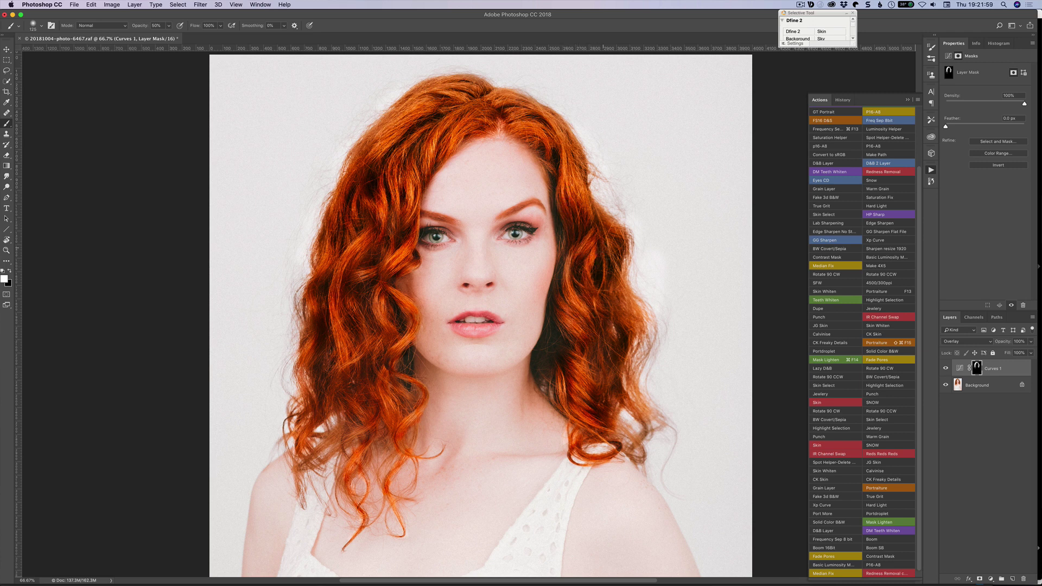
# Compare with Curves 1 hidden, then lower the Curves 1 layer's opacity to 71%.
pyautogui.click(949, 369)
pyautogui.click(950, 370)
pyautogui.click(1031, 341)
pyautogui.moveTo(1028, 352); pyautogui.dragTo(1003, 356)
pyautogui.moveTo(988, 356); pyautogui.dragTo(1020, 353)
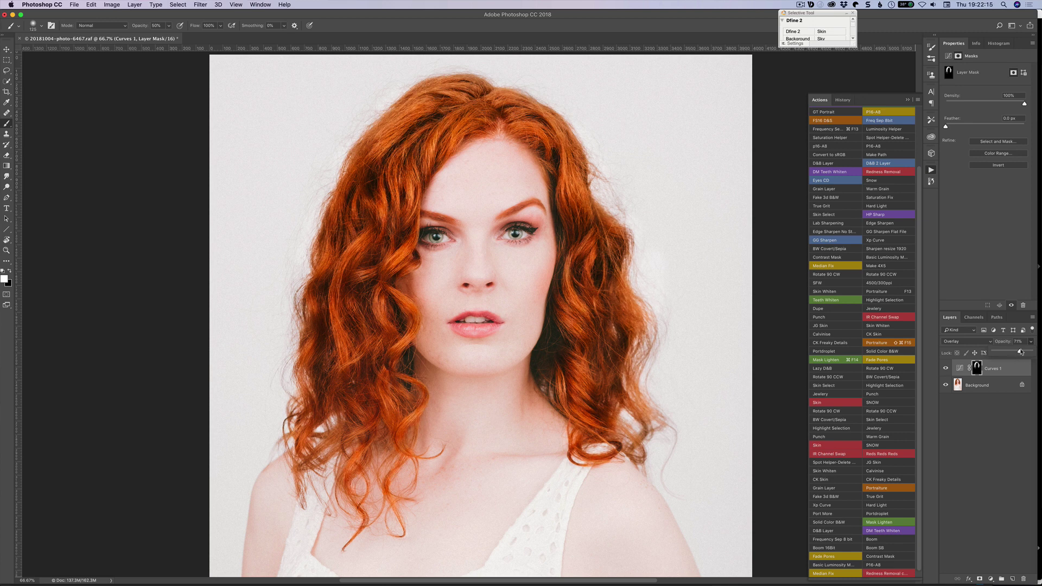